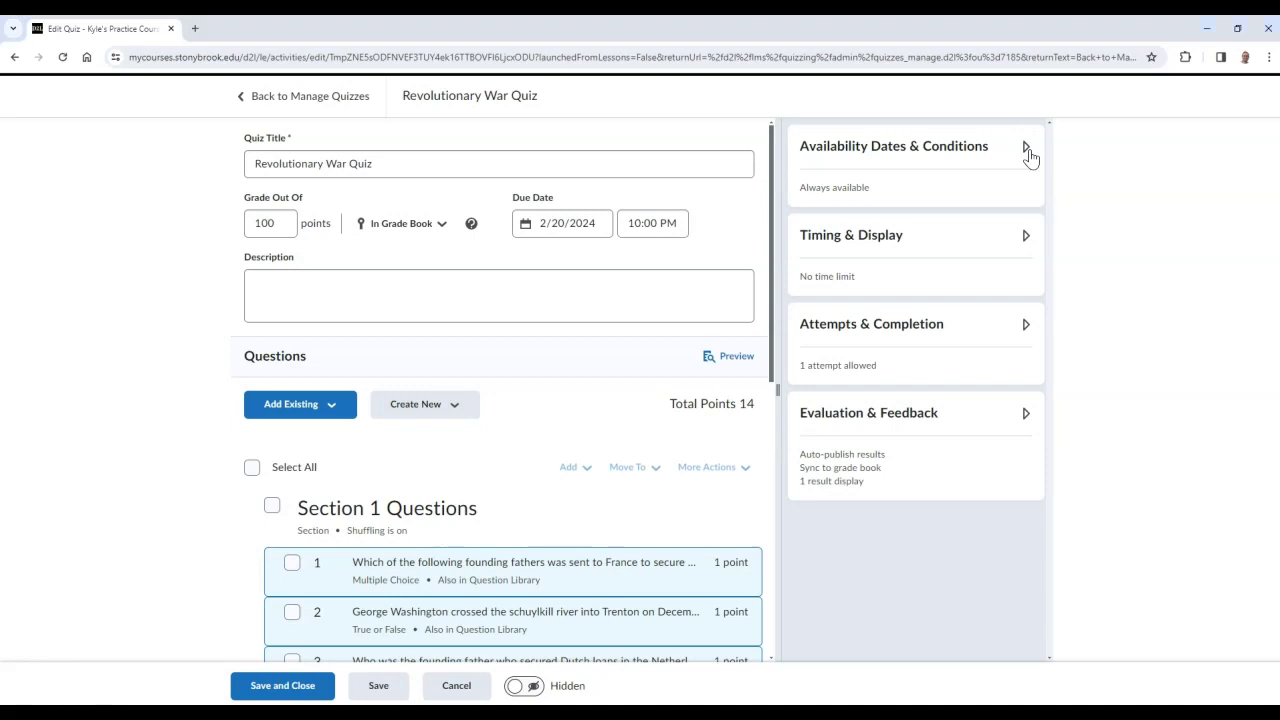
Set the quiz's availability start date to 2/16/2024.
{"action": "left_click", "coordinate": [1026, 148]}
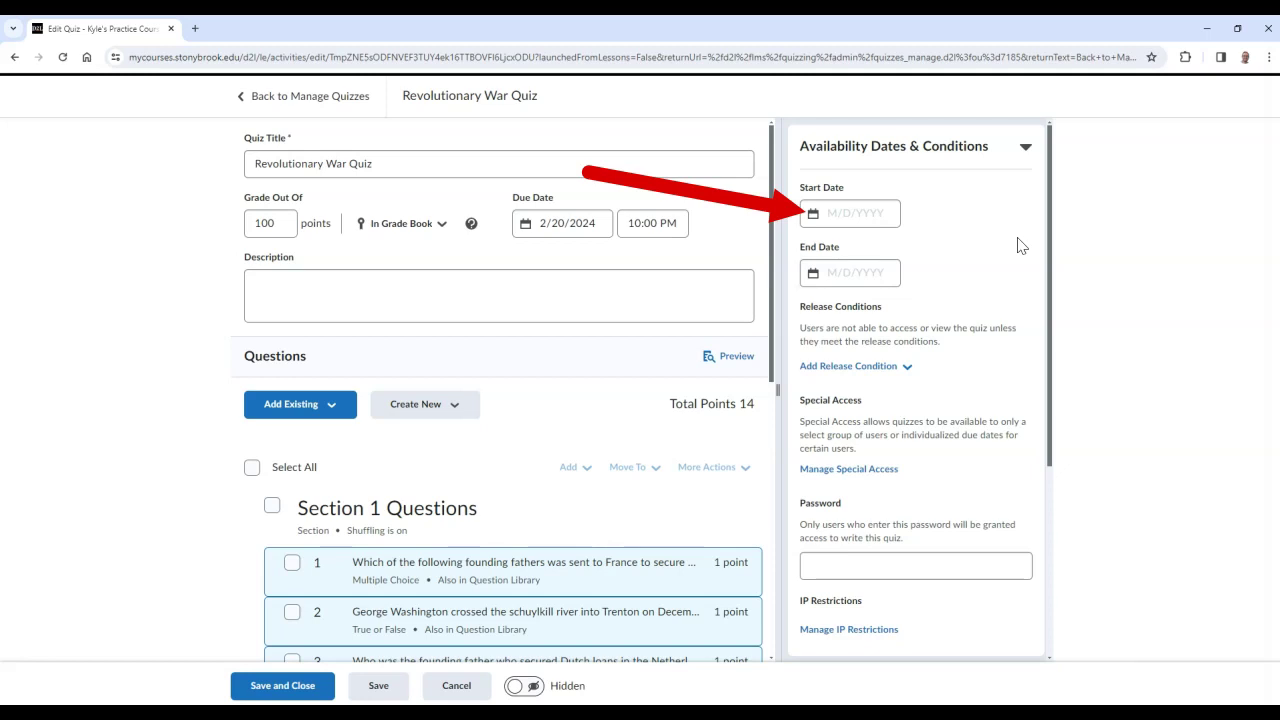
{"action": "left_click", "coordinate": [846, 214]}
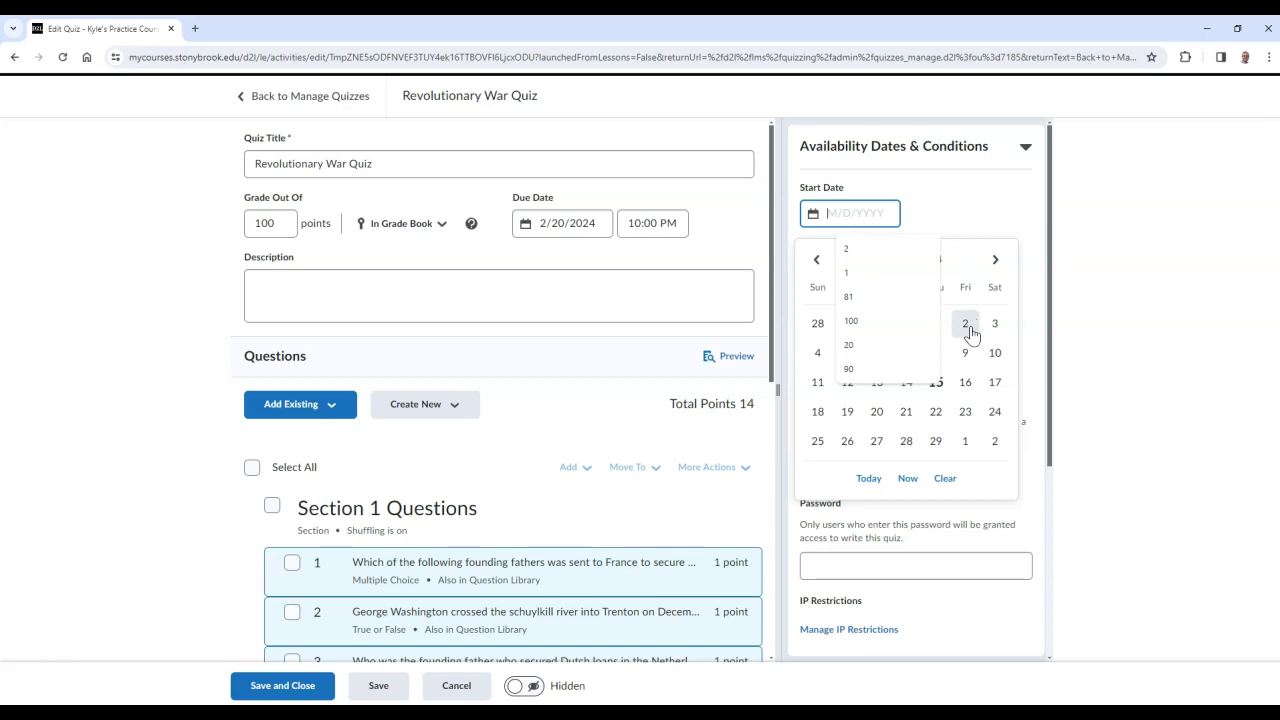
{"action": "left_click", "coordinate": [966, 382]}
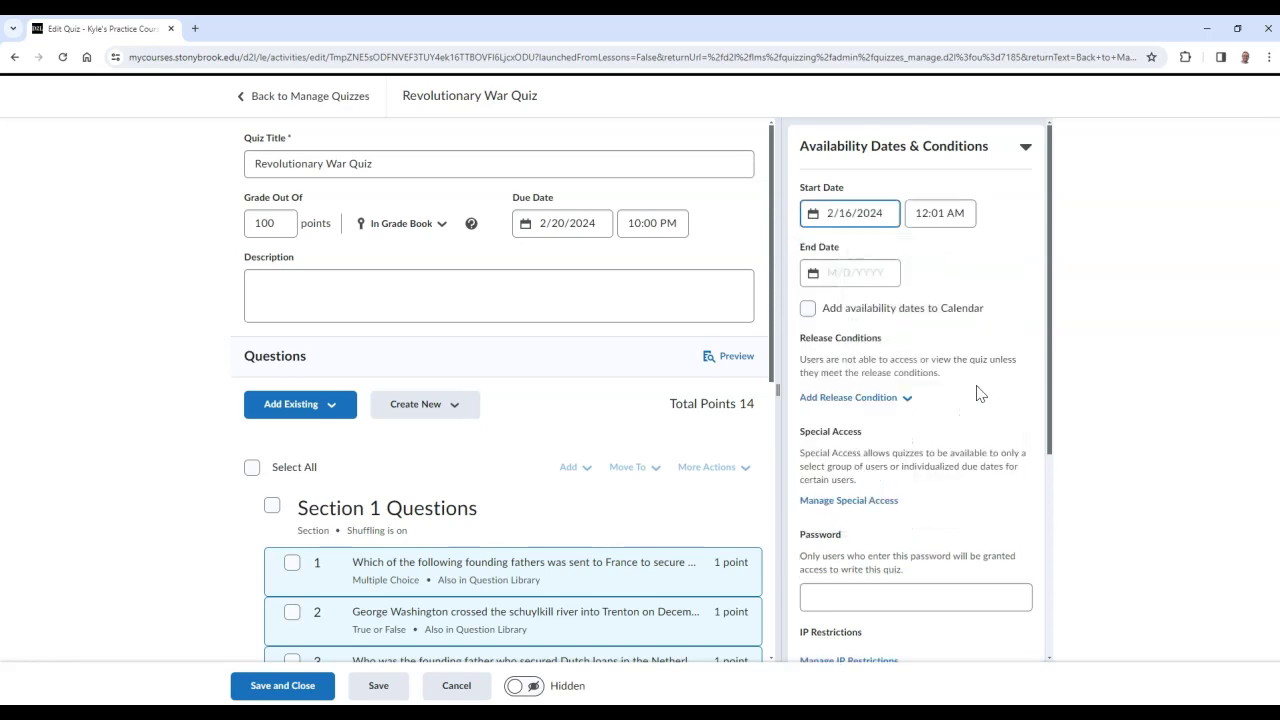
{"action": "left_click", "coordinate": [1024, 272]}
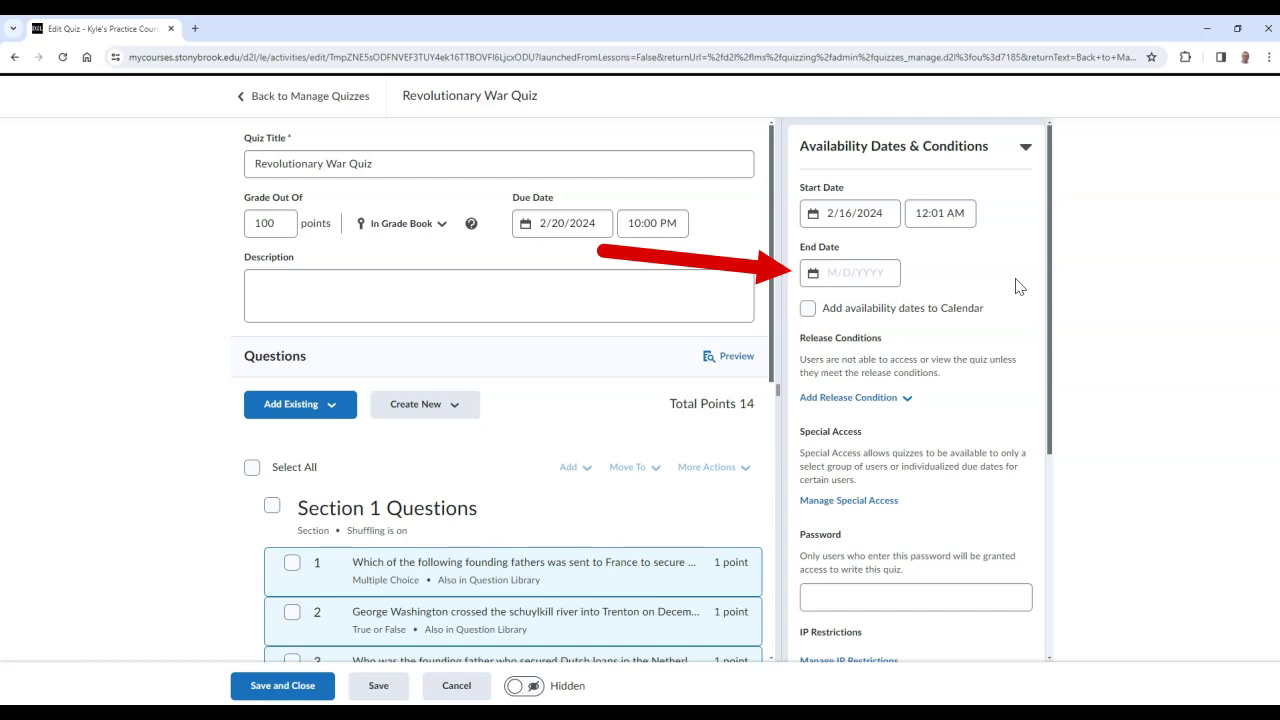
Set the quiz's availability end date to 2/20/2024 at 10:00 PM.
{"action": "left_click", "coordinate": [860, 273]}
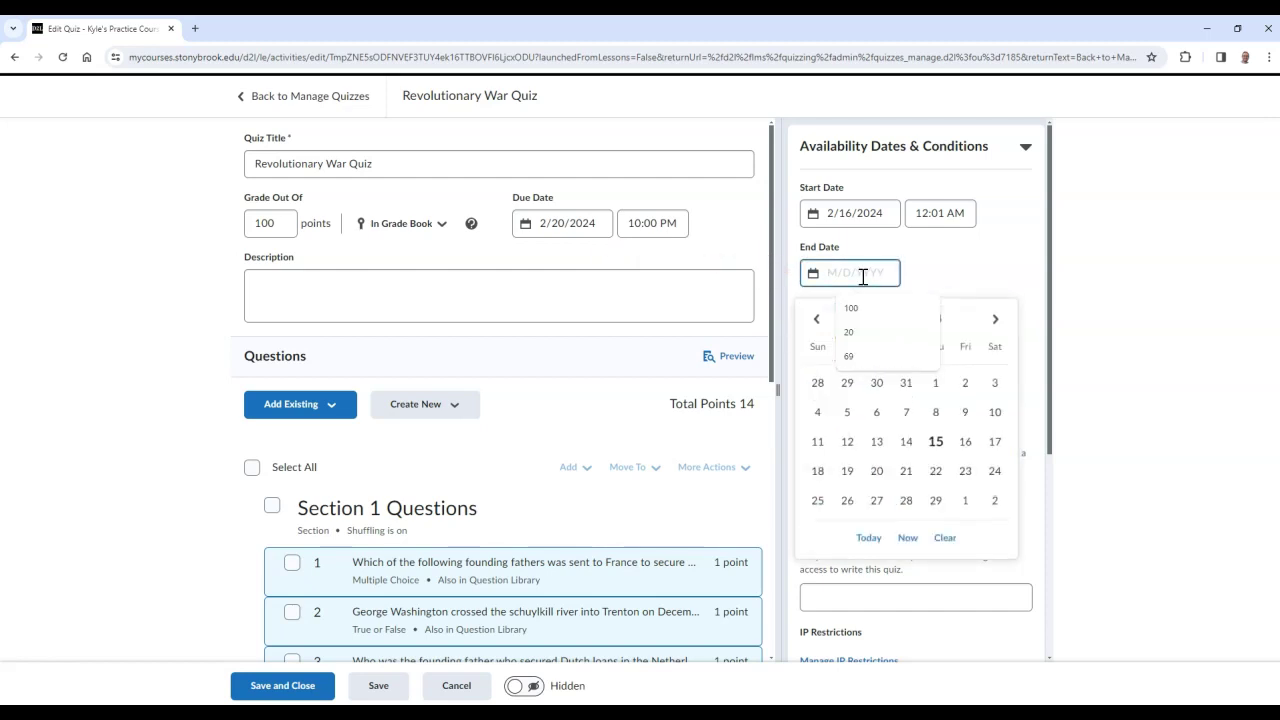
{"action": "left_click", "coordinate": [877, 471]}
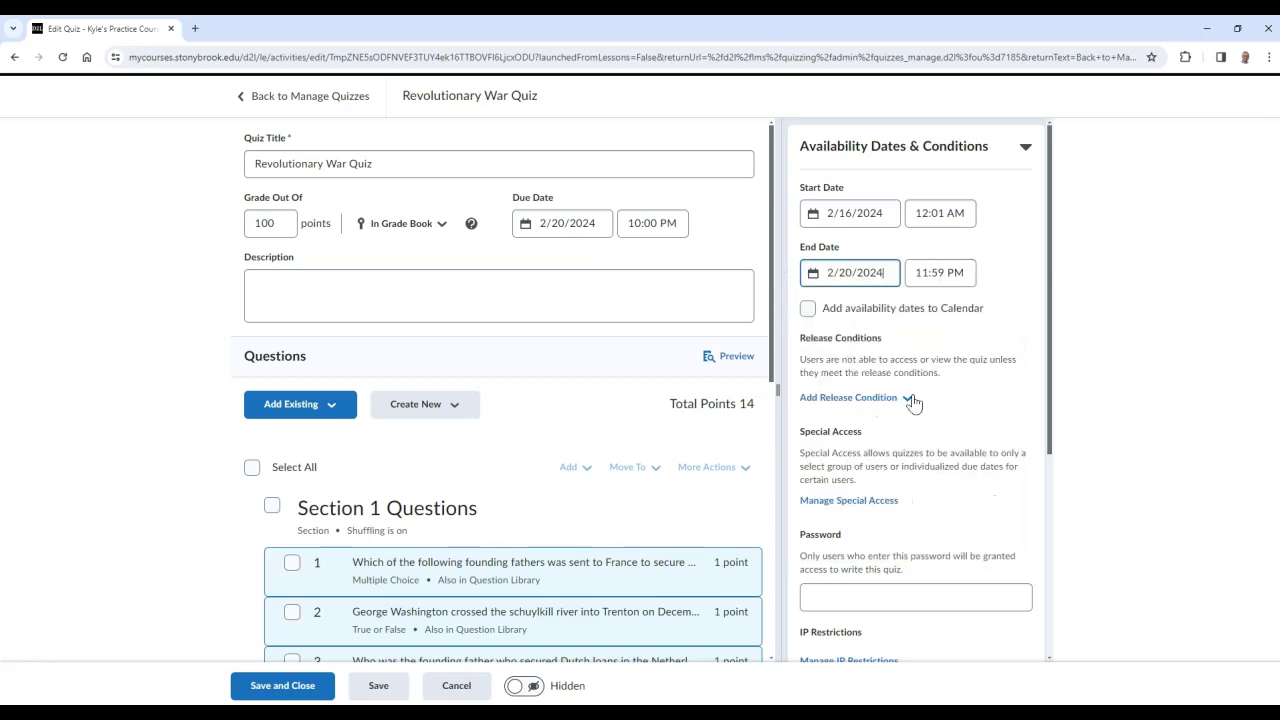
{"action": "left_click", "coordinate": [950, 280]}
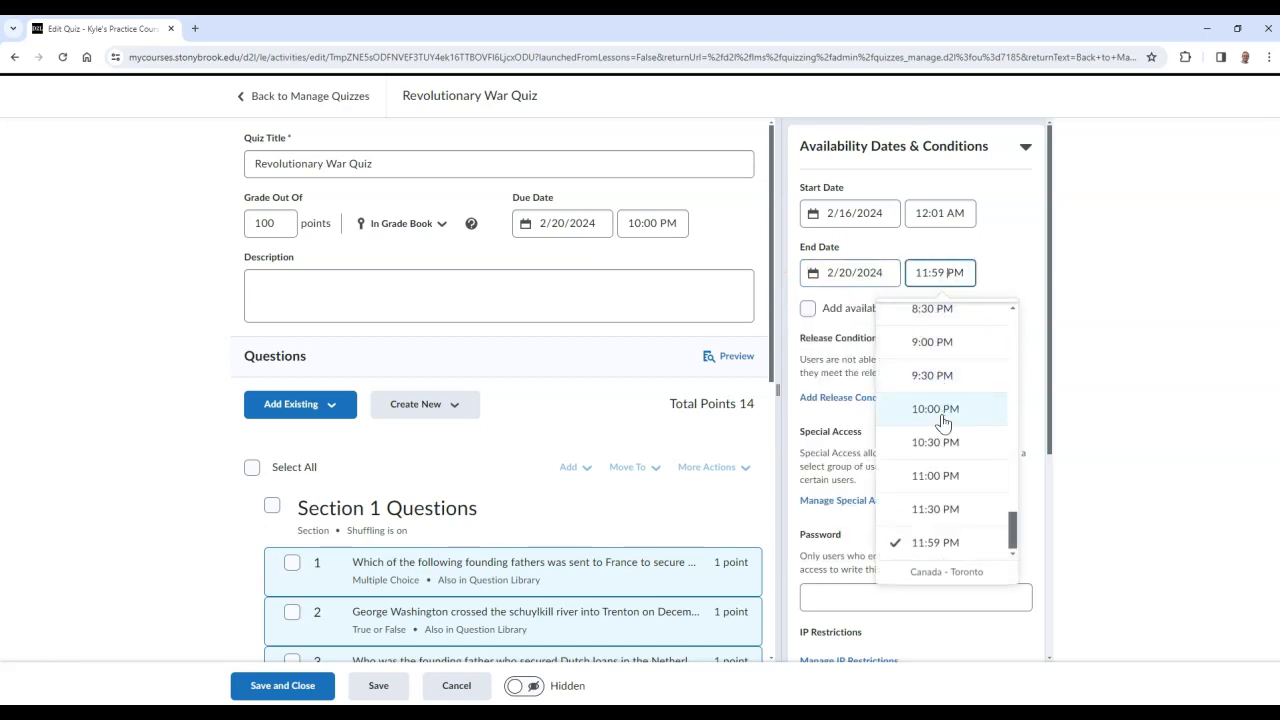
{"action": "left_click", "coordinate": [942, 410]}
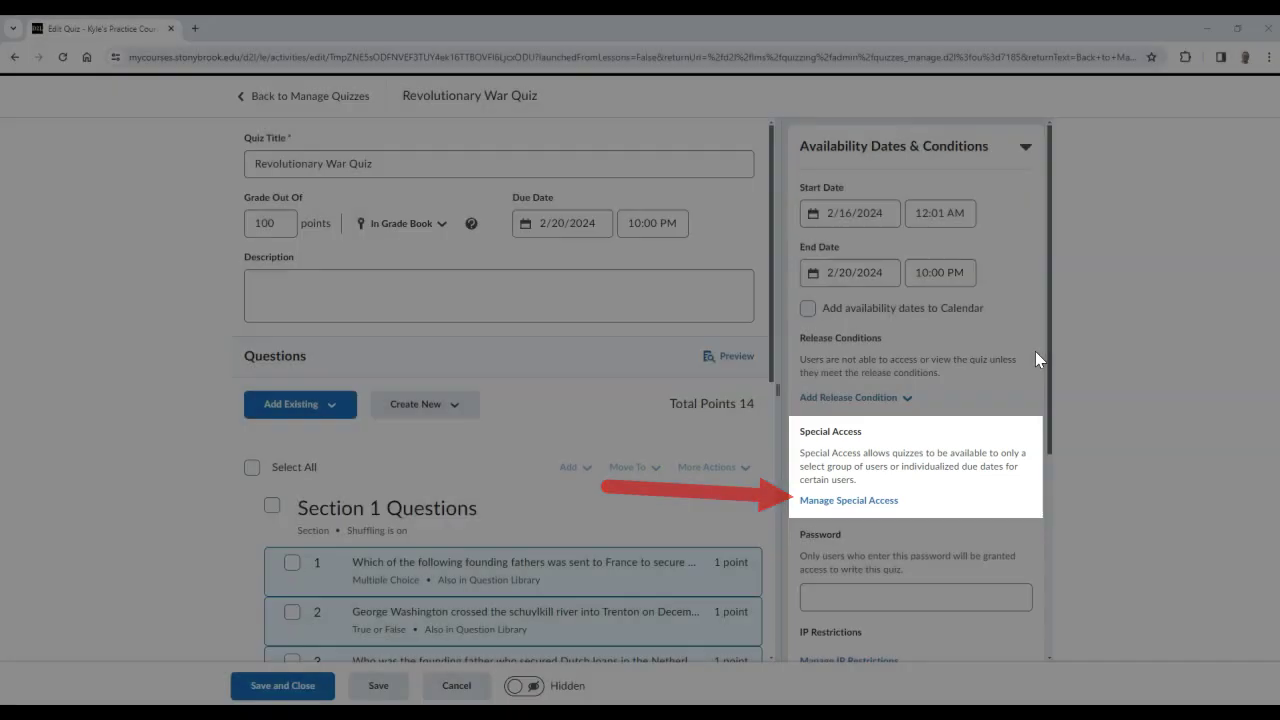
Enable a 120-minute time limit for the quiz, keeping the asynchronous start and automatic submission when time expires.
{"action": "scroll", "coordinate": [1052, 388], "scroll_direction": "down", "scroll_amount": 2}
{"action": "scroll", "coordinate": [1052, 388], "scroll_direction": "down", "scroll_amount": 2}
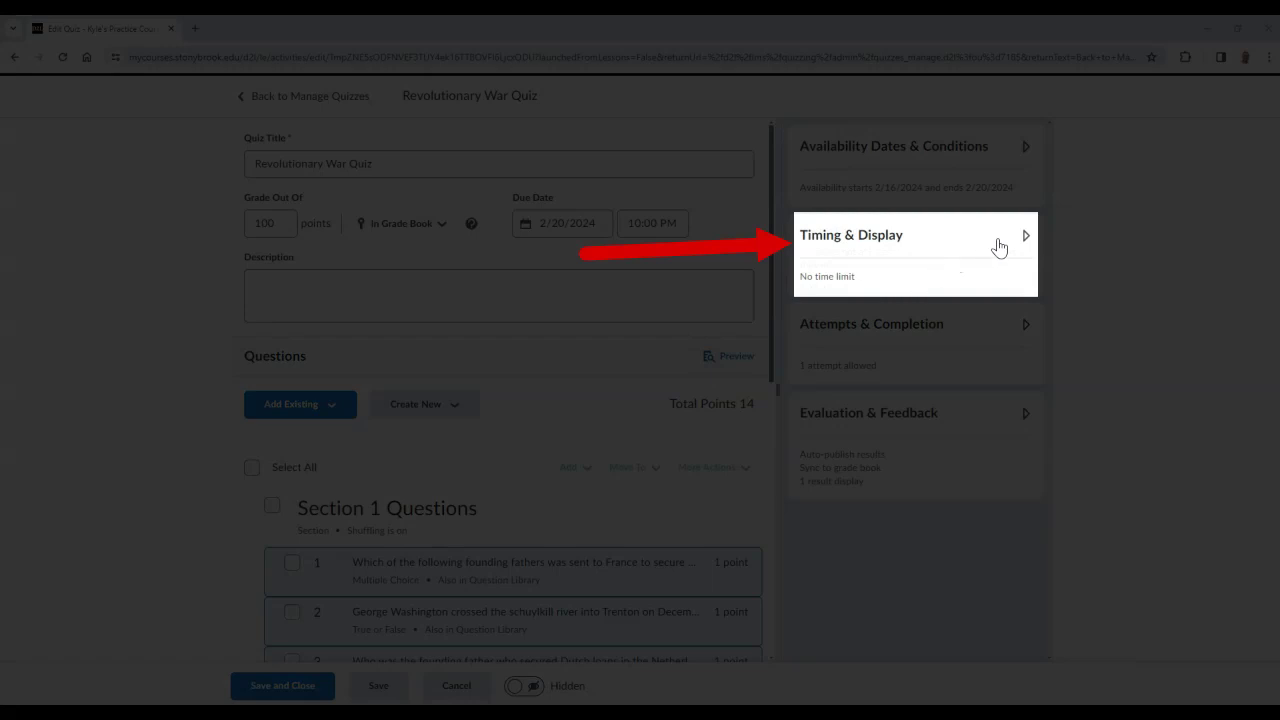
{"action": "left_click", "coordinate": [1022, 237]}
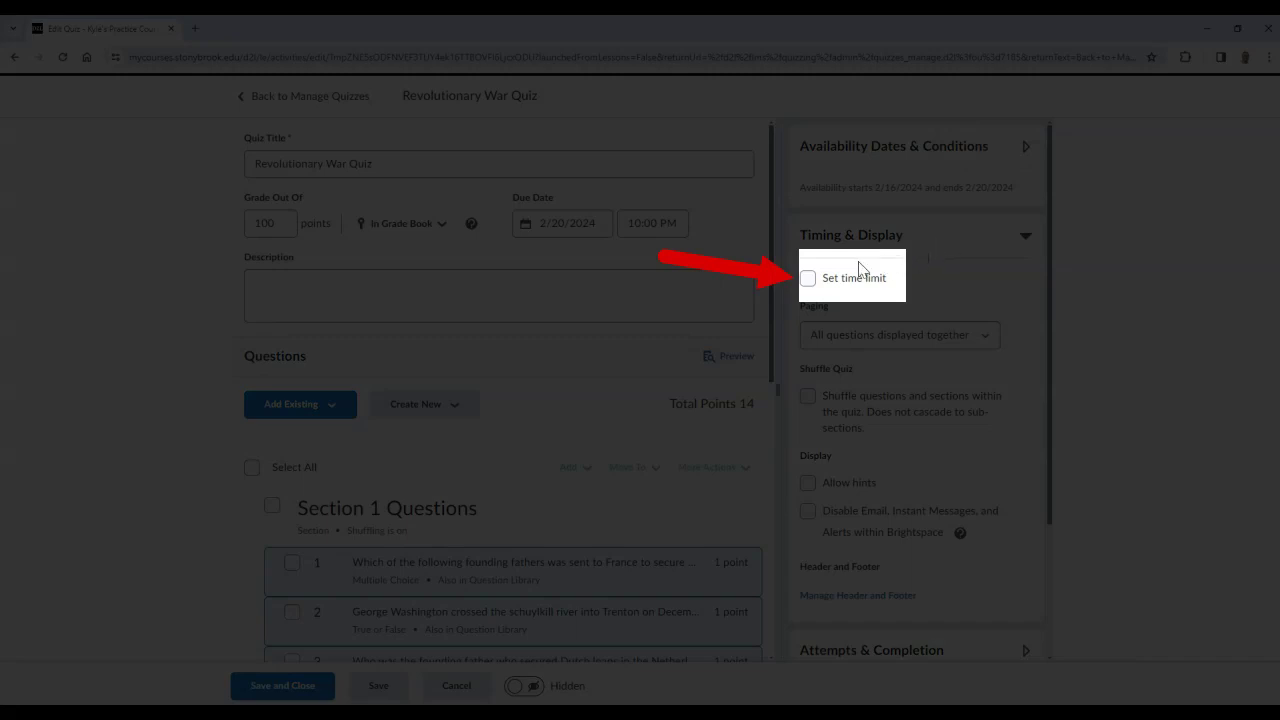
{"action": "left_click", "coordinate": [808, 278]}
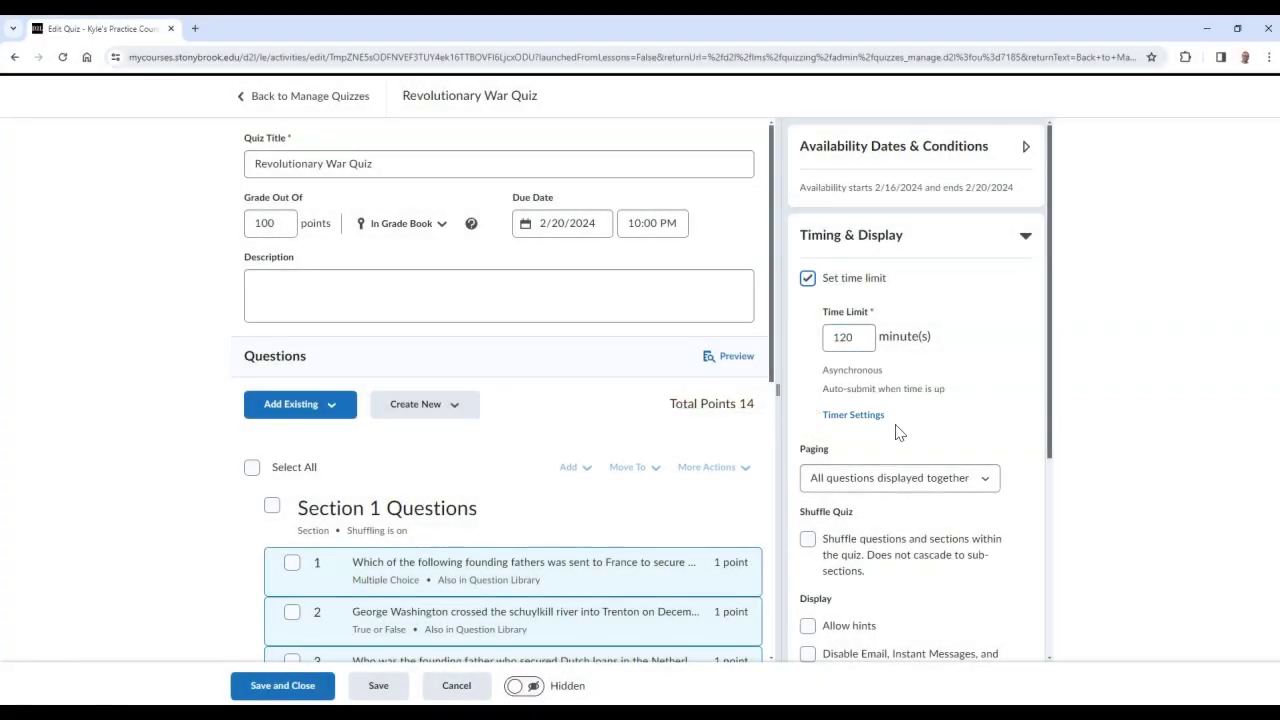
{"action": "left_click", "coordinate": [867, 419]}
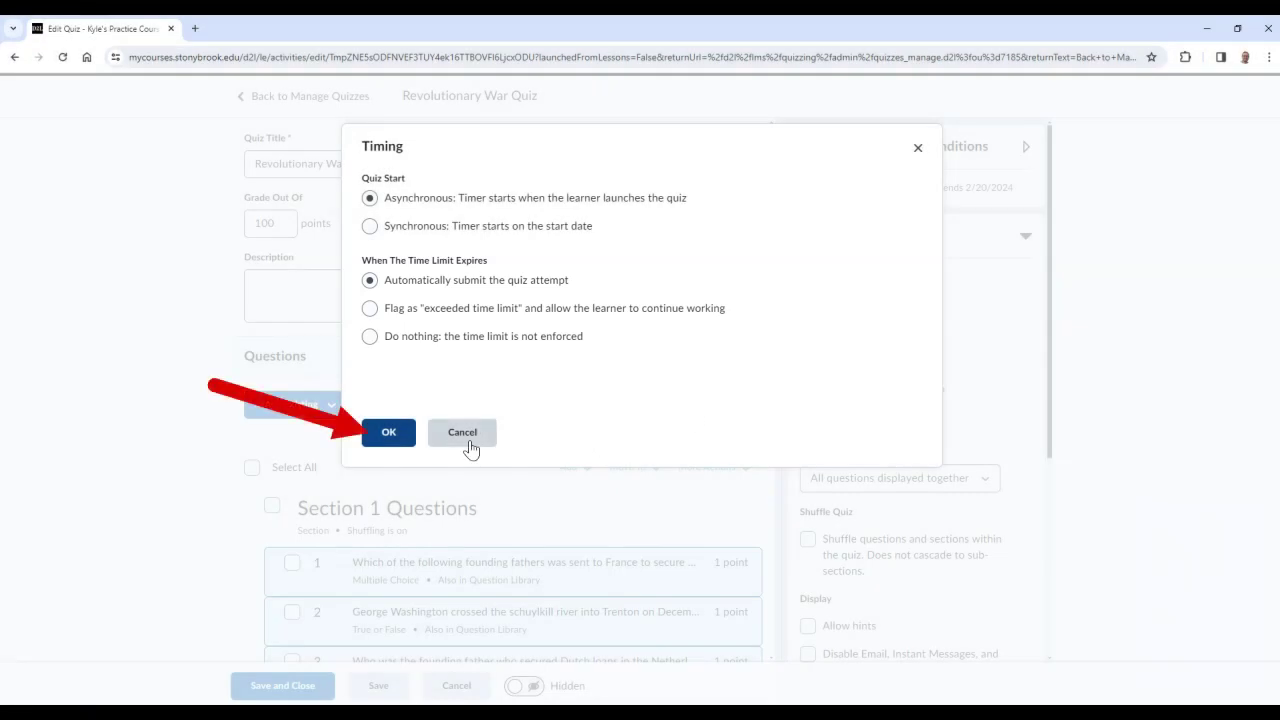
{"action": "left_click", "coordinate": [389, 432]}
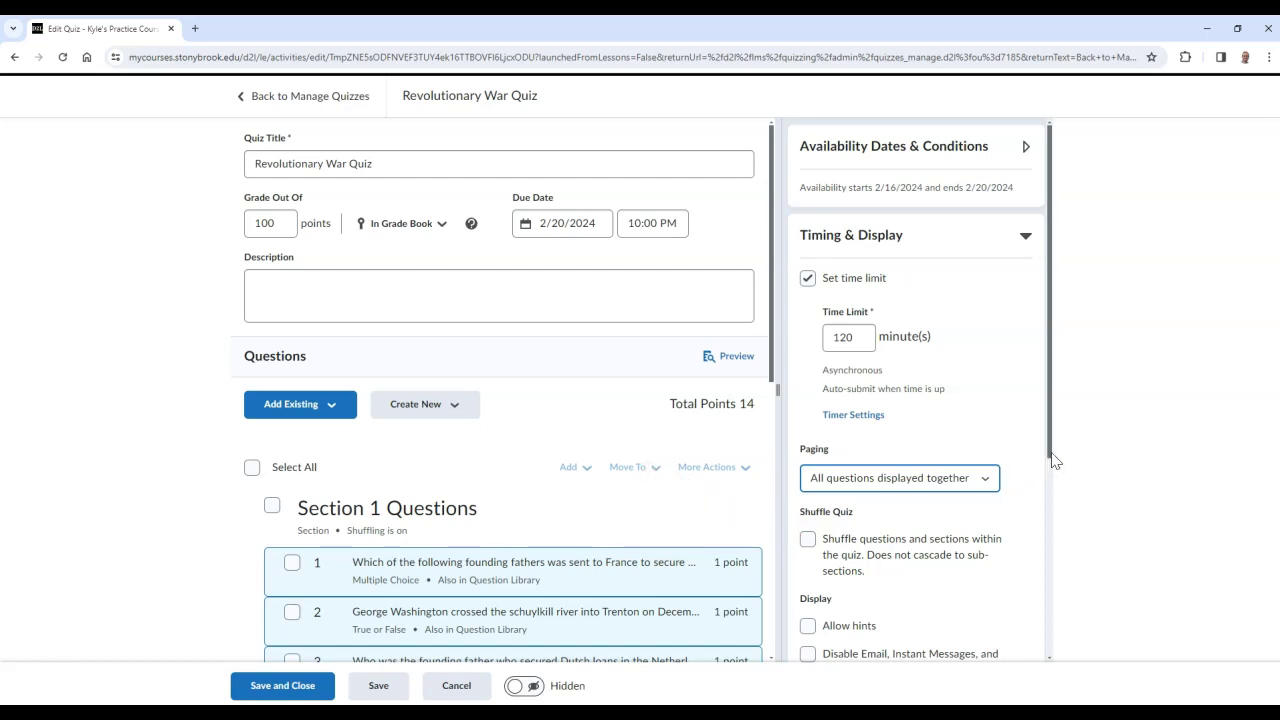
Disable email, instant messages and alerts within Brightspace during the quiz.
{"action": "left_click_drag", "start_coordinate": [1054, 460], "coordinate": [1057, 584]}
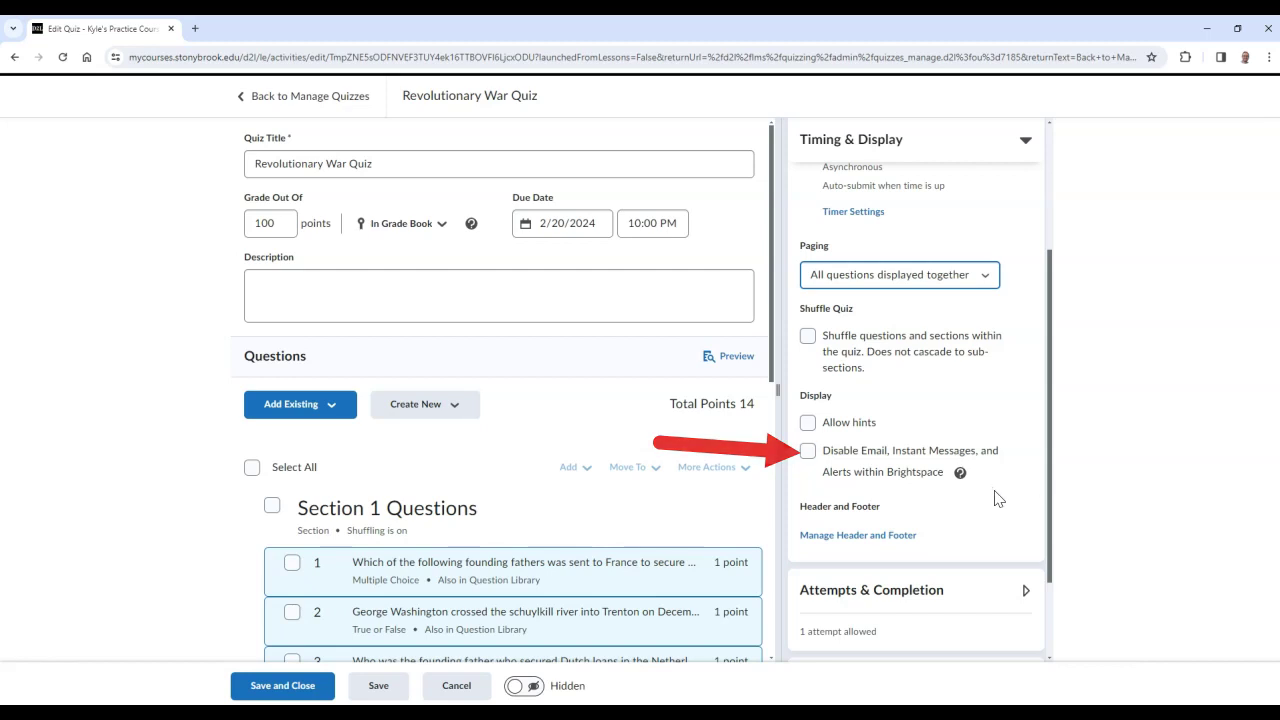
{"action": "left_click", "coordinate": [810, 460]}
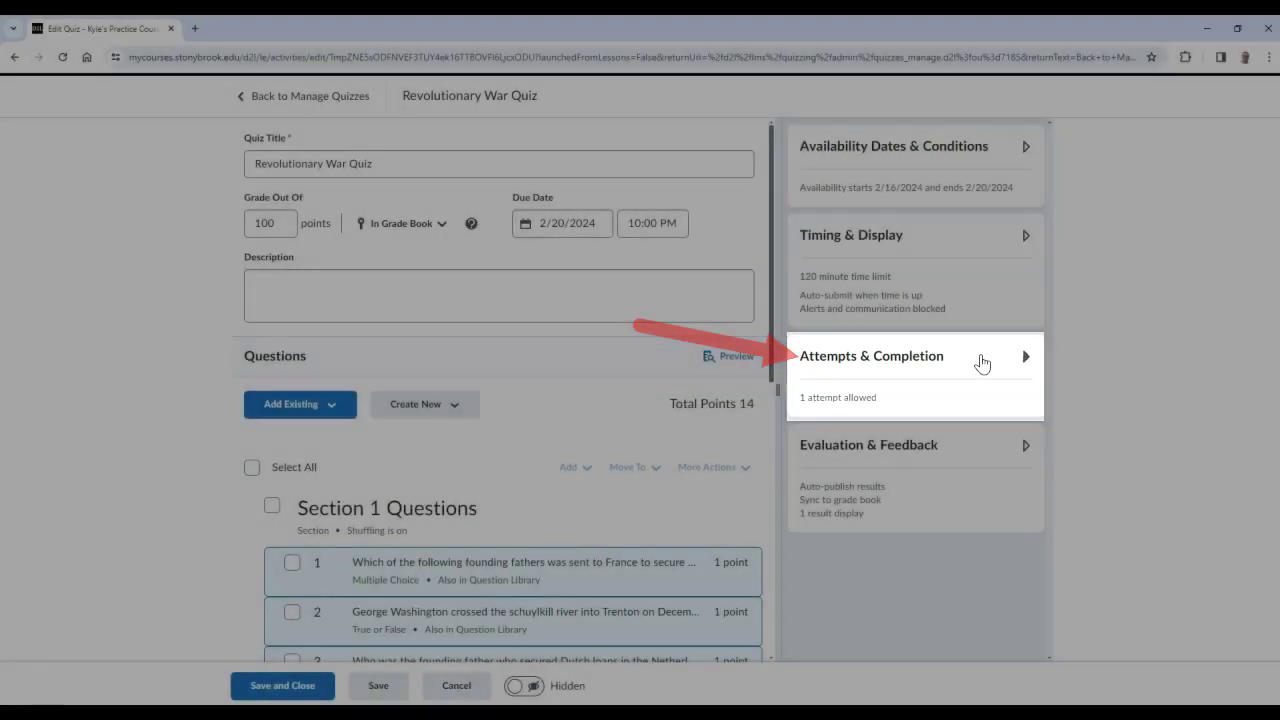
Allow 2 attempts on the quiz and keep Highest Attempt as the overall grade calculation.
{"action": "left_click", "coordinate": [982, 362]}
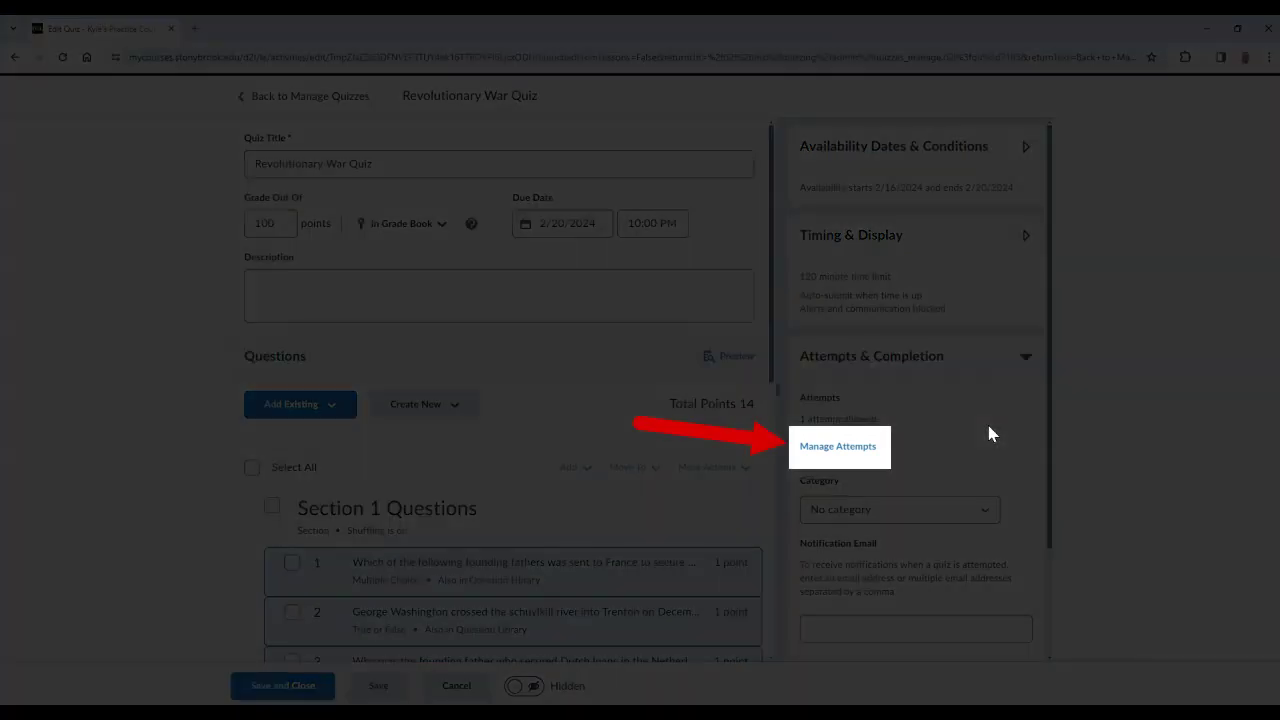
{"action": "left_click", "coordinate": [832, 452]}
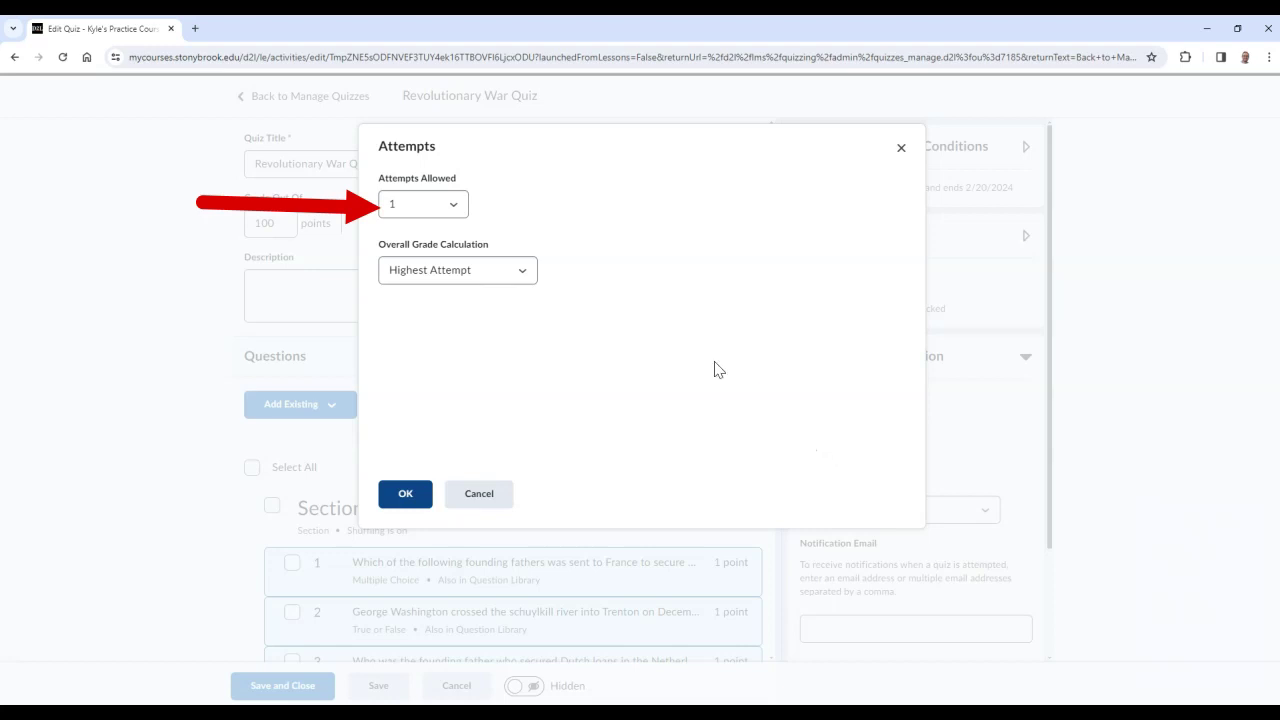
{"action": "left_click", "coordinate": [462, 215]}
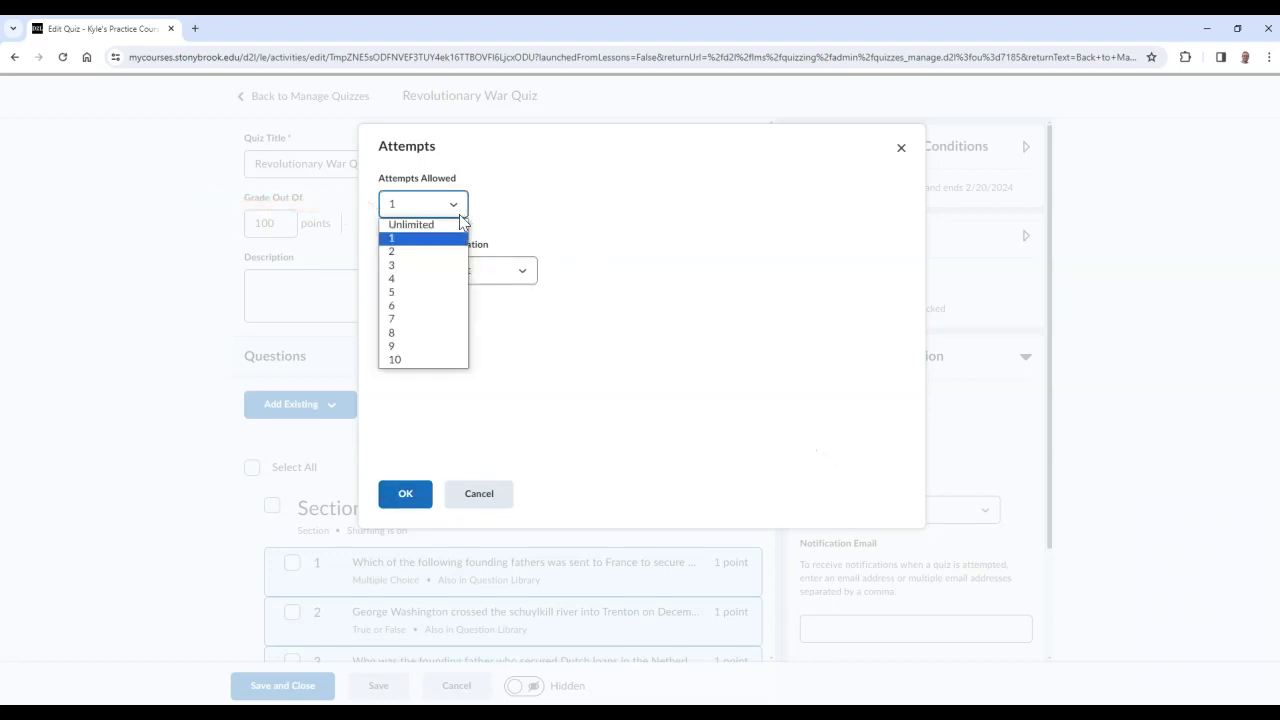
{"action": "left_click", "coordinate": [445, 252]}
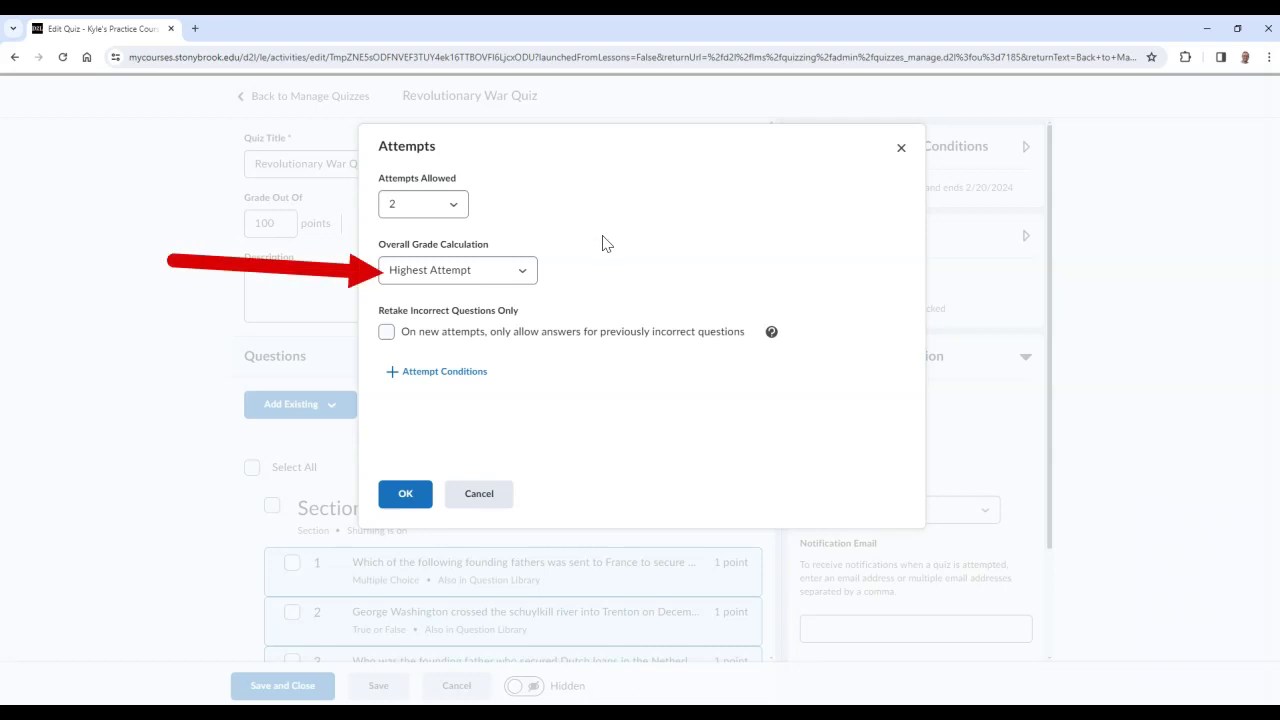
{"action": "left_click", "coordinate": [524, 279]}
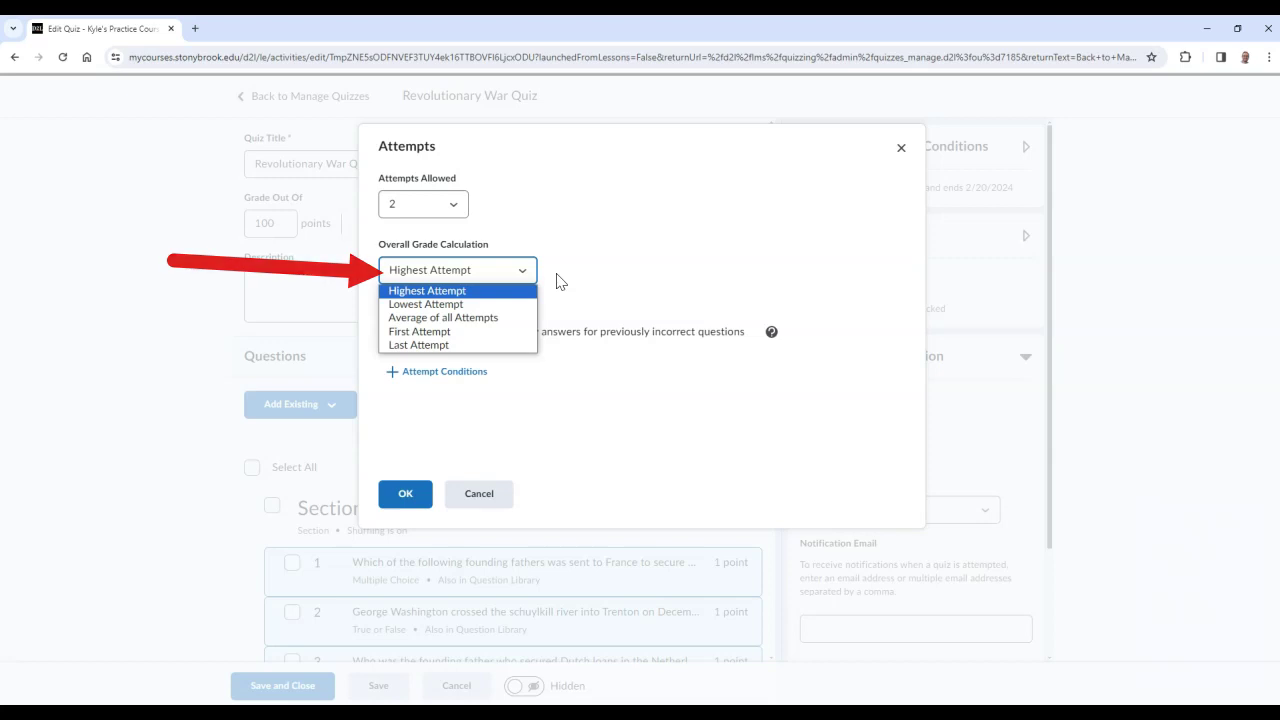
{"action": "left_click", "coordinate": [535, 279]}
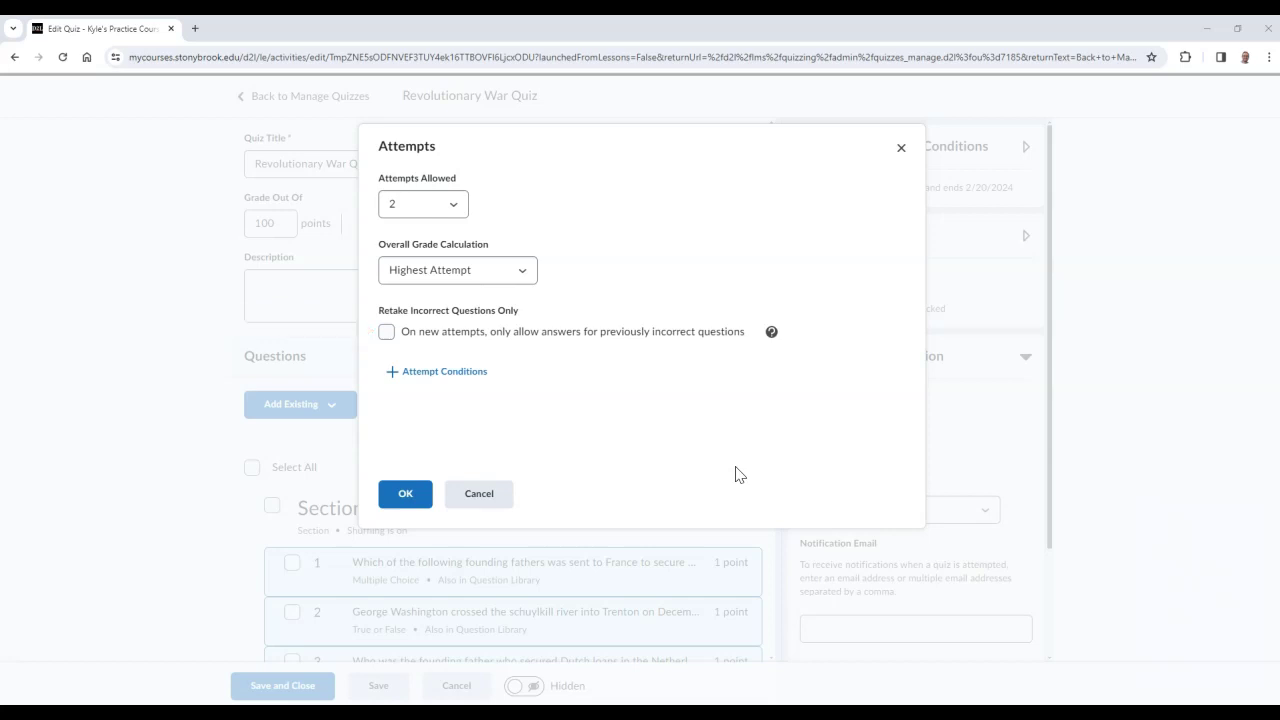
Limit new attempts to previously incorrect questions and add an attempt condition with a maximum of 70% on Attempt 1 to release Attempt 2.
{"action": "left_click", "coordinate": [387, 333]}
{"action": "left_click", "coordinate": [485, 380]}
{"action": "scroll", "coordinate": [726, 397], "scroll_direction": "down", "scroll_amount": 1}
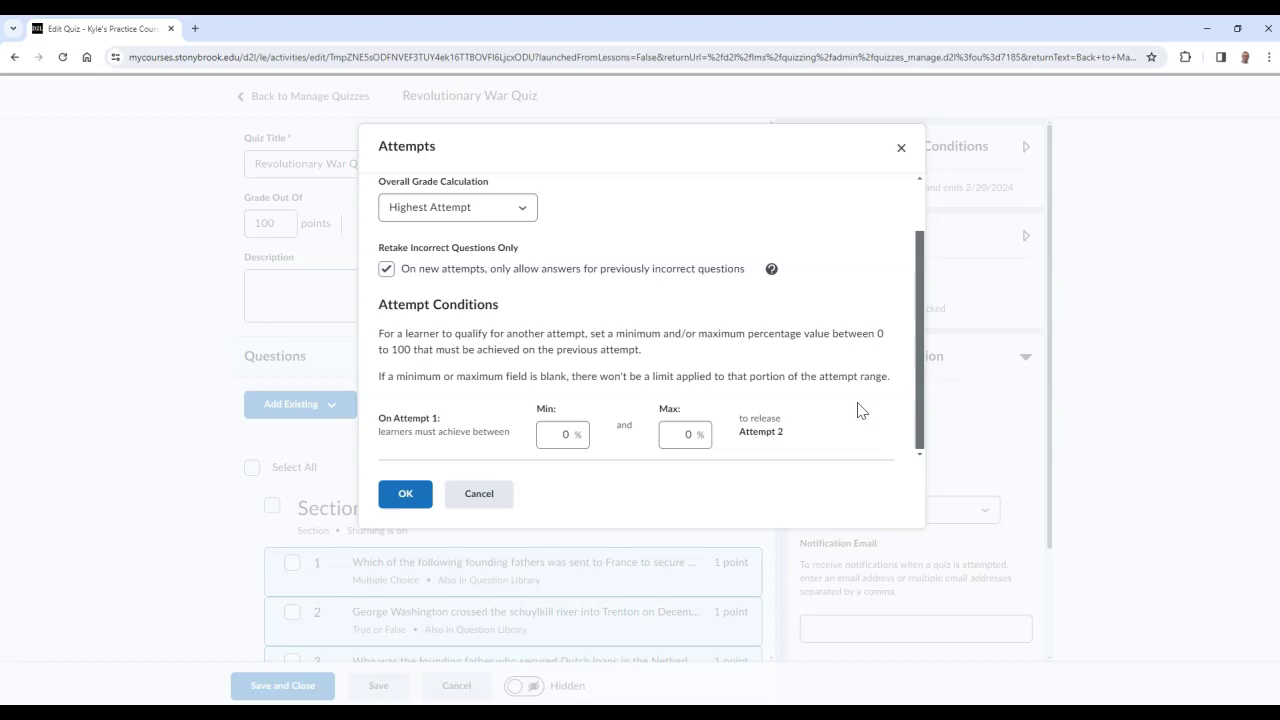
{"action": "left_click_drag", "start_coordinate": [668, 434], "coordinate": [698, 440]}
{"action": "key", "text": "BackSpace"}
{"action": "type", "text": "70"}
{"action": "left_click", "coordinate": [840, 440]}
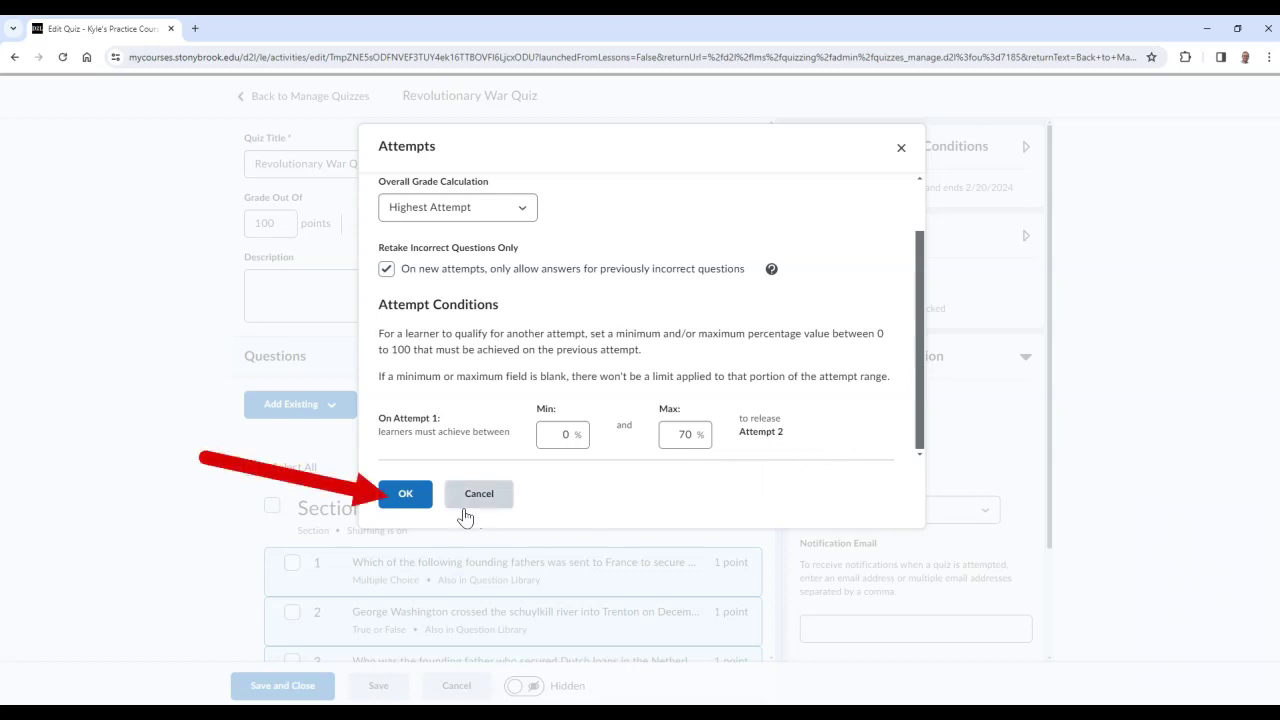
{"action": "left_click", "coordinate": [422, 500]}
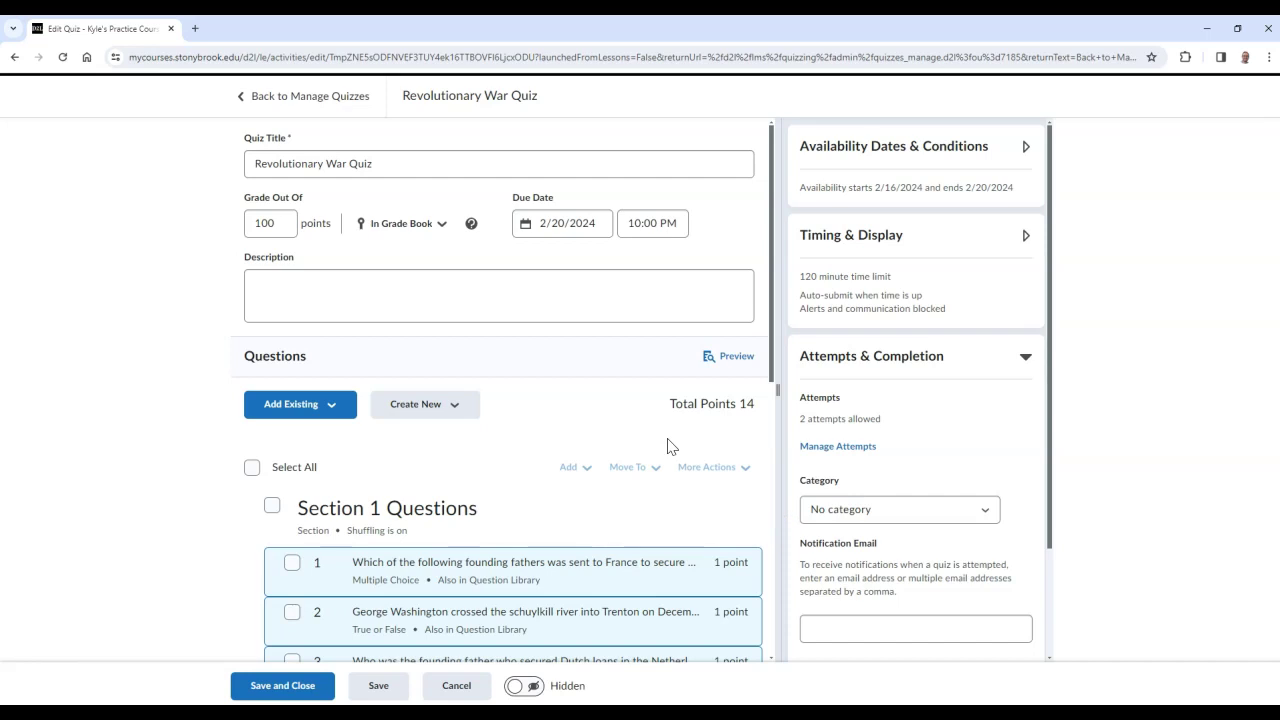
{"action": "right_click", "coordinate": [668, 446]}
{"action": "key", "text": "Escape"}
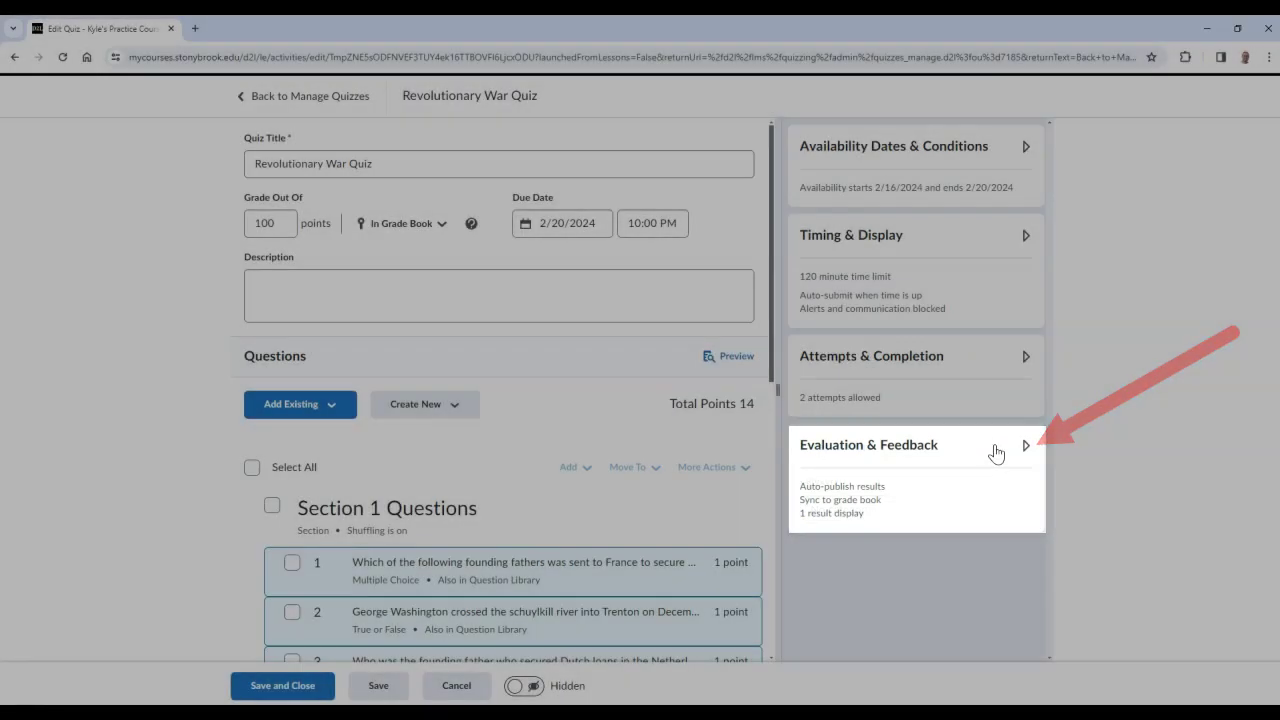
Review the evaluation and feedback settings, including the options for which questions learners see when results are published.
{"action": "left_click", "coordinate": [996, 448]}
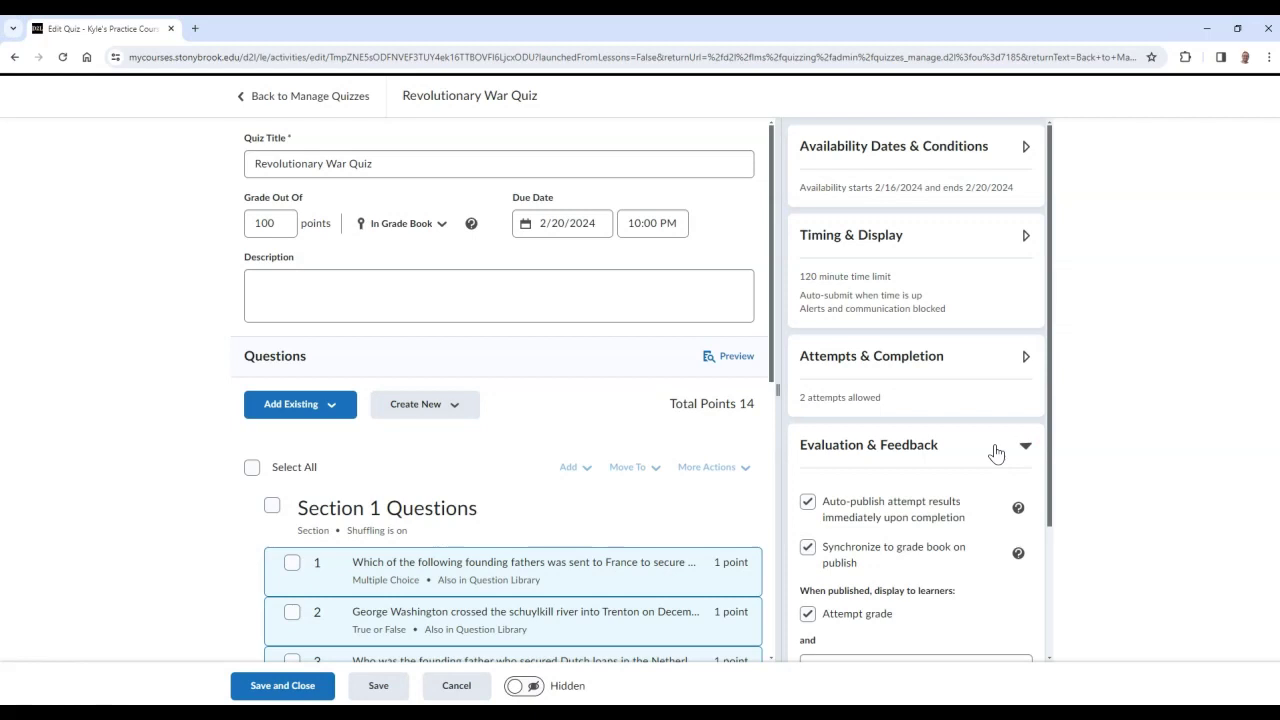
{"action": "scroll", "coordinate": [996, 452], "scroll_direction": "down", "scroll_amount": 1}
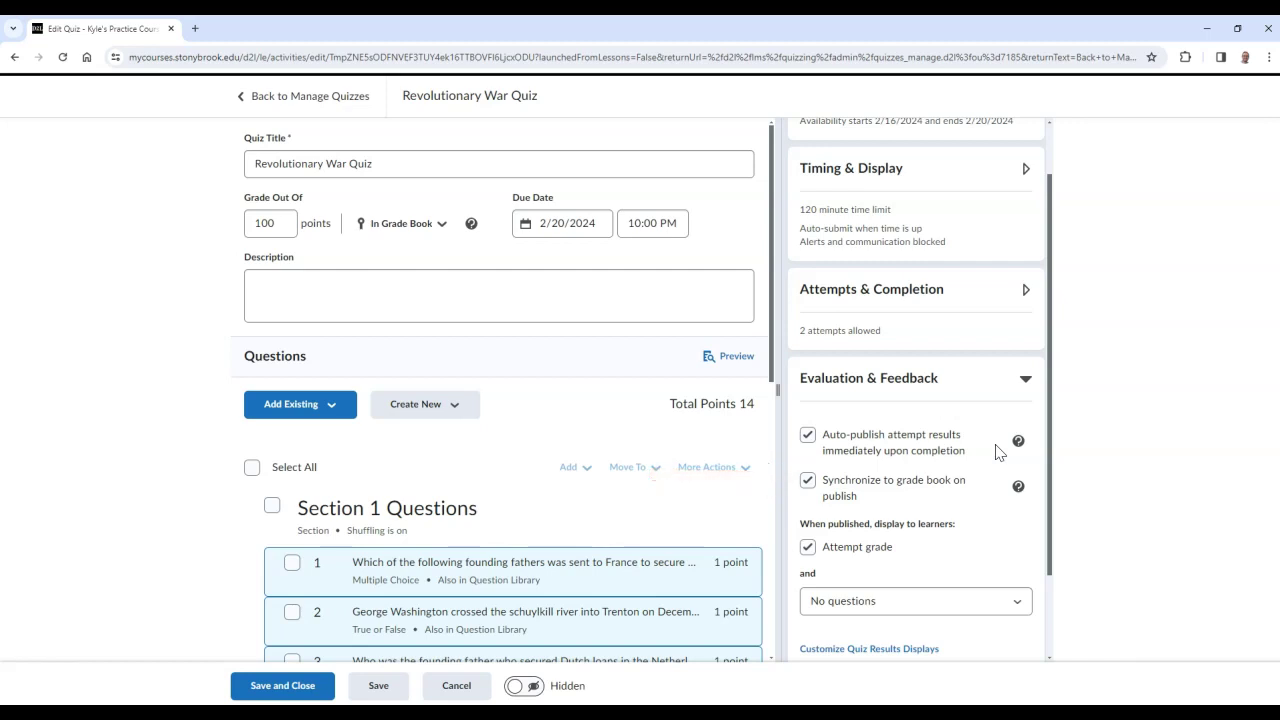
{"action": "scroll", "coordinate": [995, 452], "scroll_direction": "down", "scroll_amount": 2}
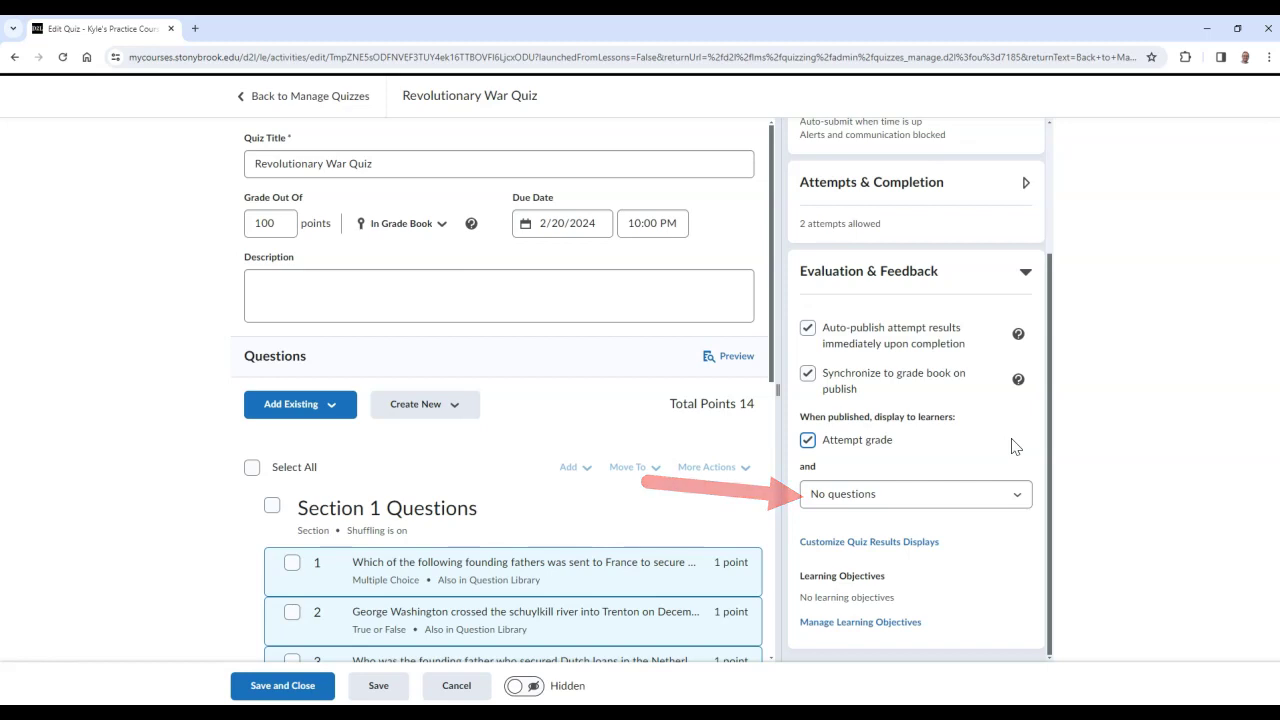
{"action": "left_click", "coordinate": [1020, 494]}
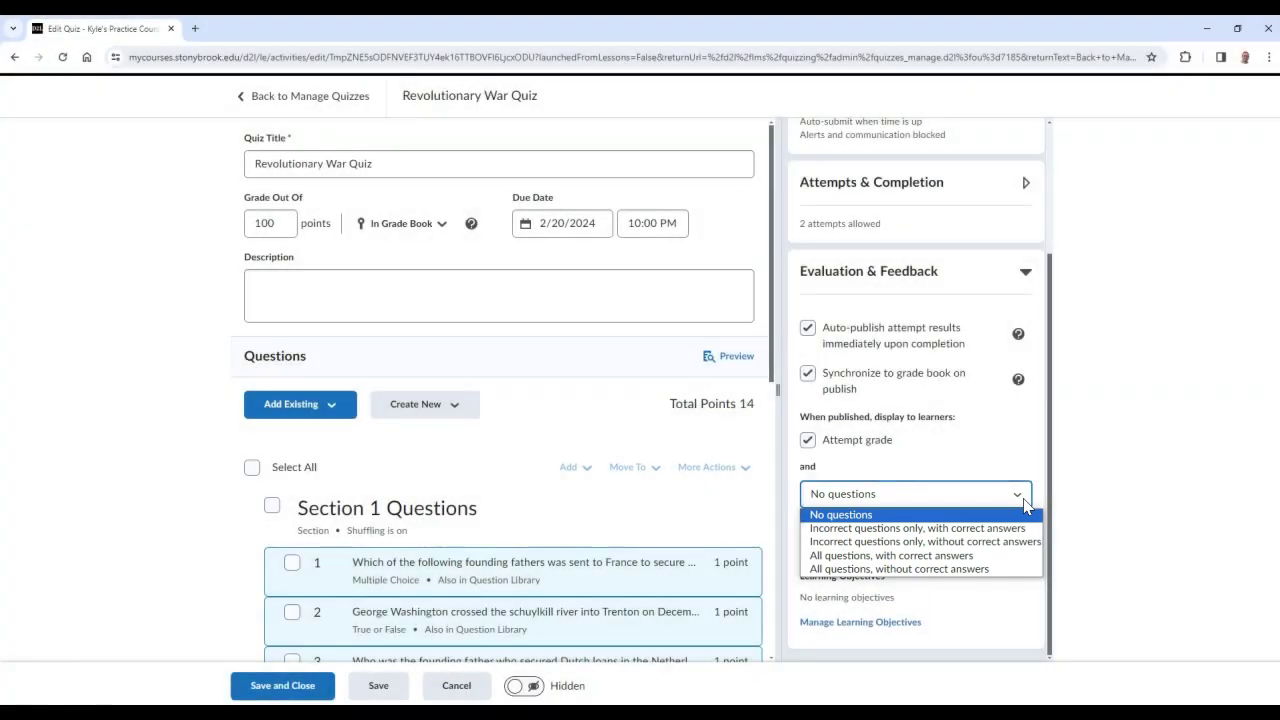
{"action": "left_click", "coordinate": [1135, 457]}
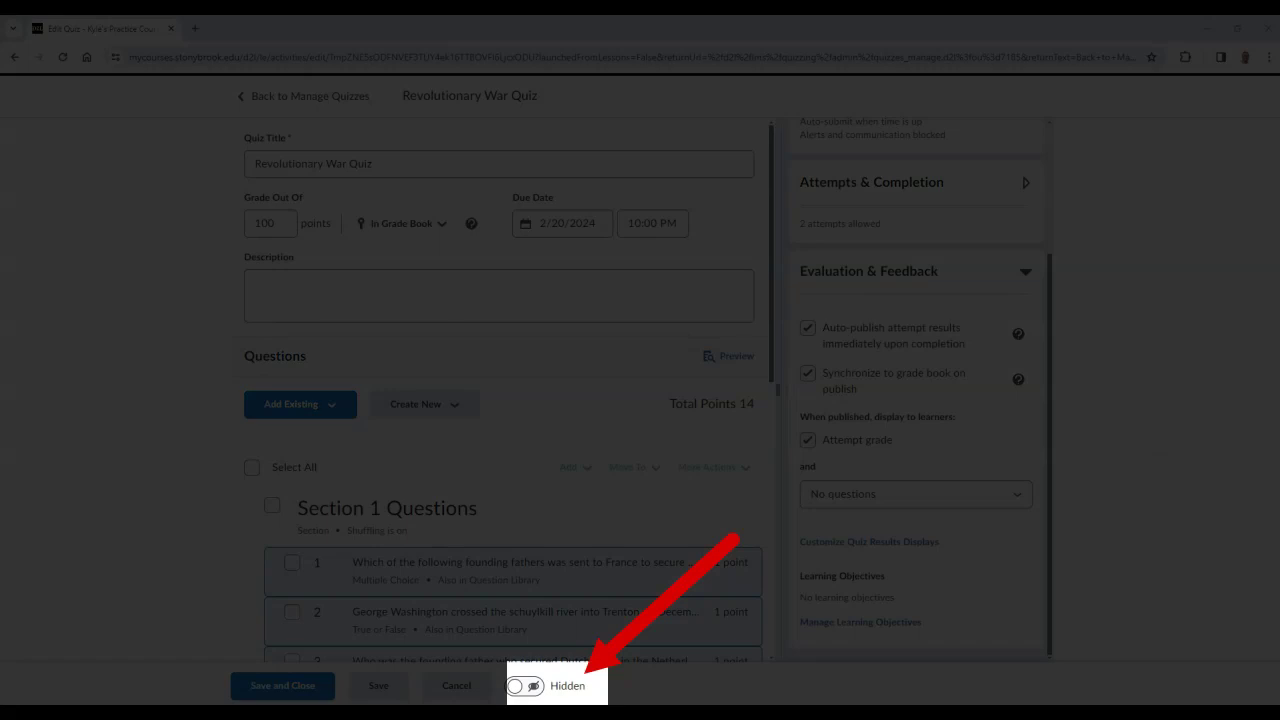
Make the Revolutionary War Quiz visible to learners, and save and close it.
{"action": "left_click", "coordinate": [513, 688]}
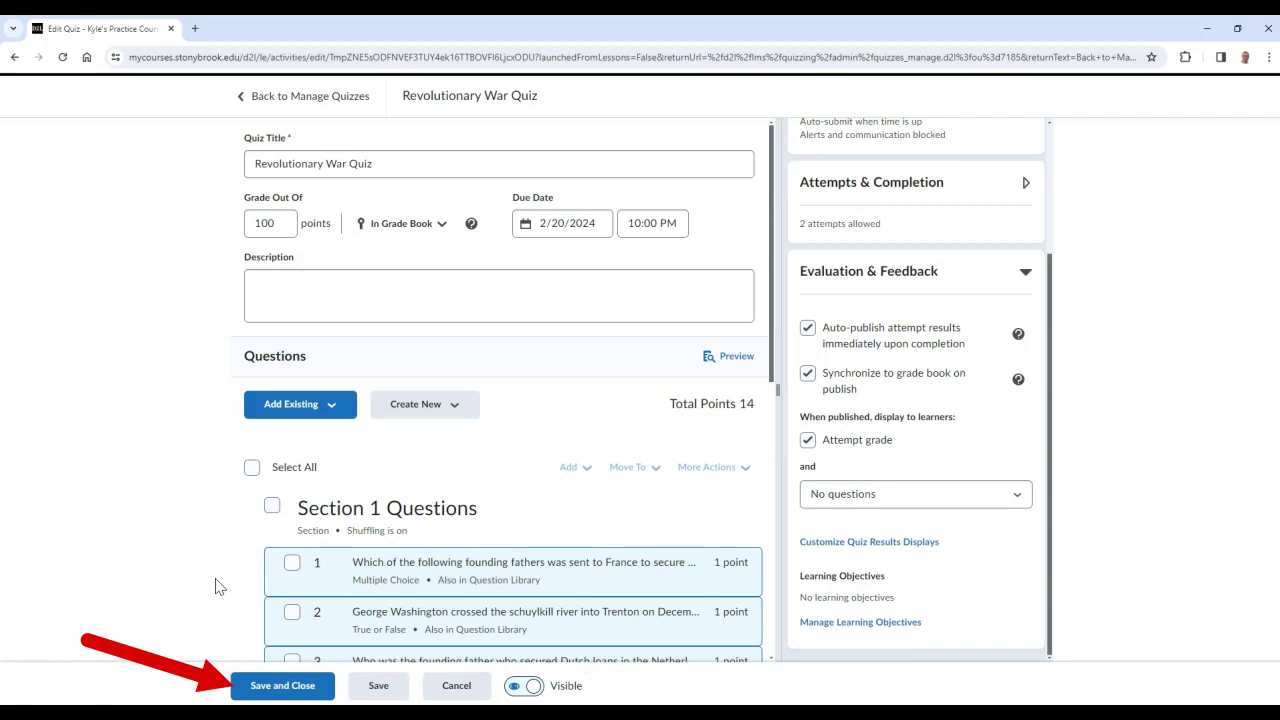
{"action": "left_click", "coordinate": [246, 688]}
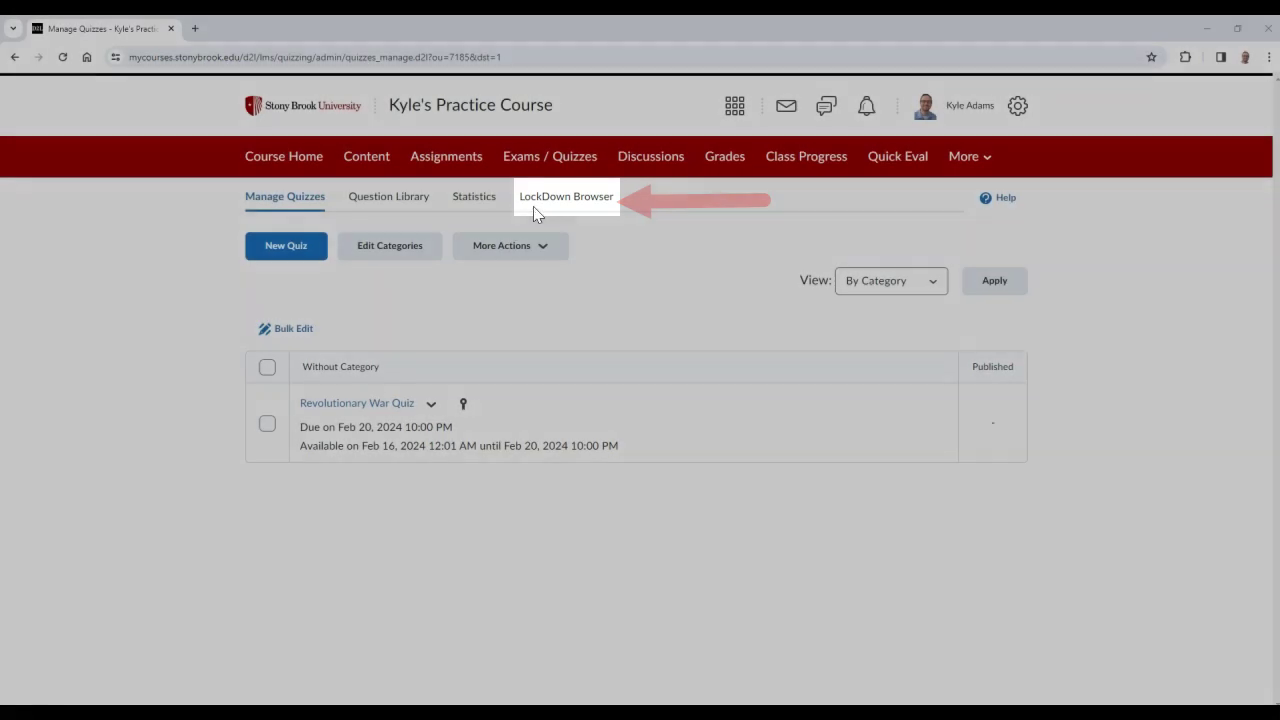
Require Respondus LockDown Browser for the Revolutionary War Quiz in its LockDown Browser settings.
{"action": "left_click", "coordinate": [549, 205]}
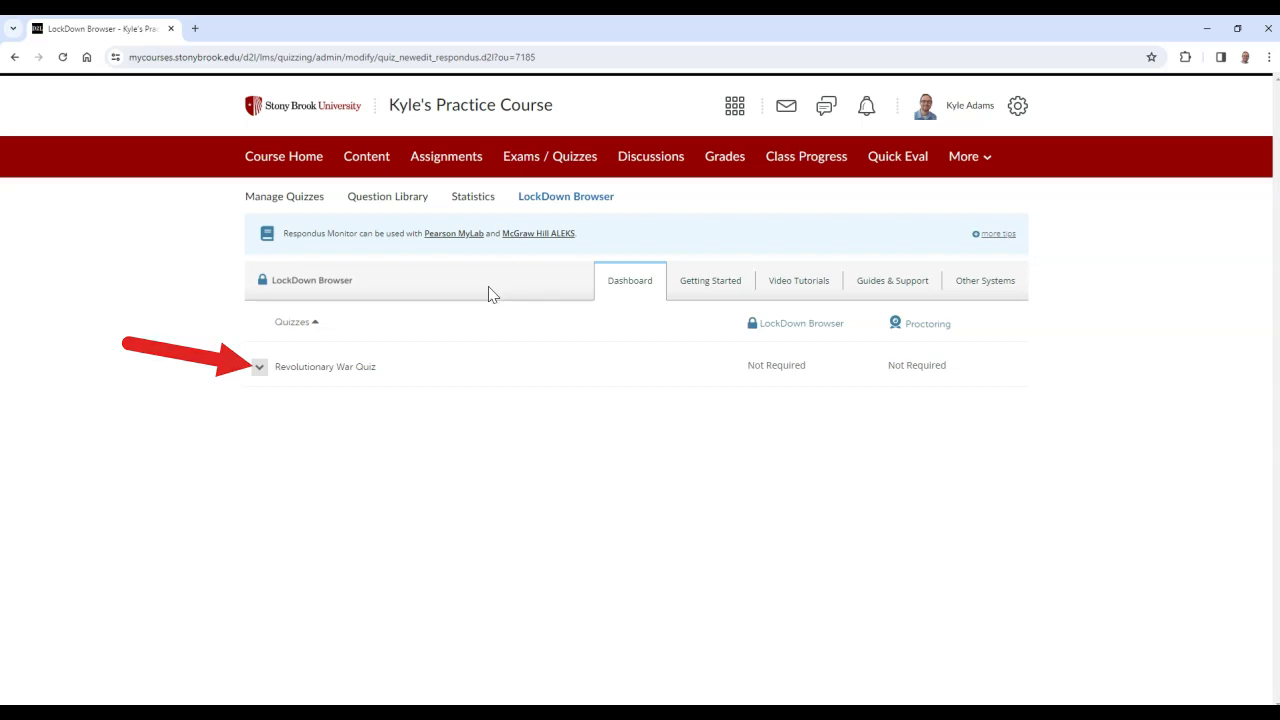
{"action": "left_click", "coordinate": [259, 370]}
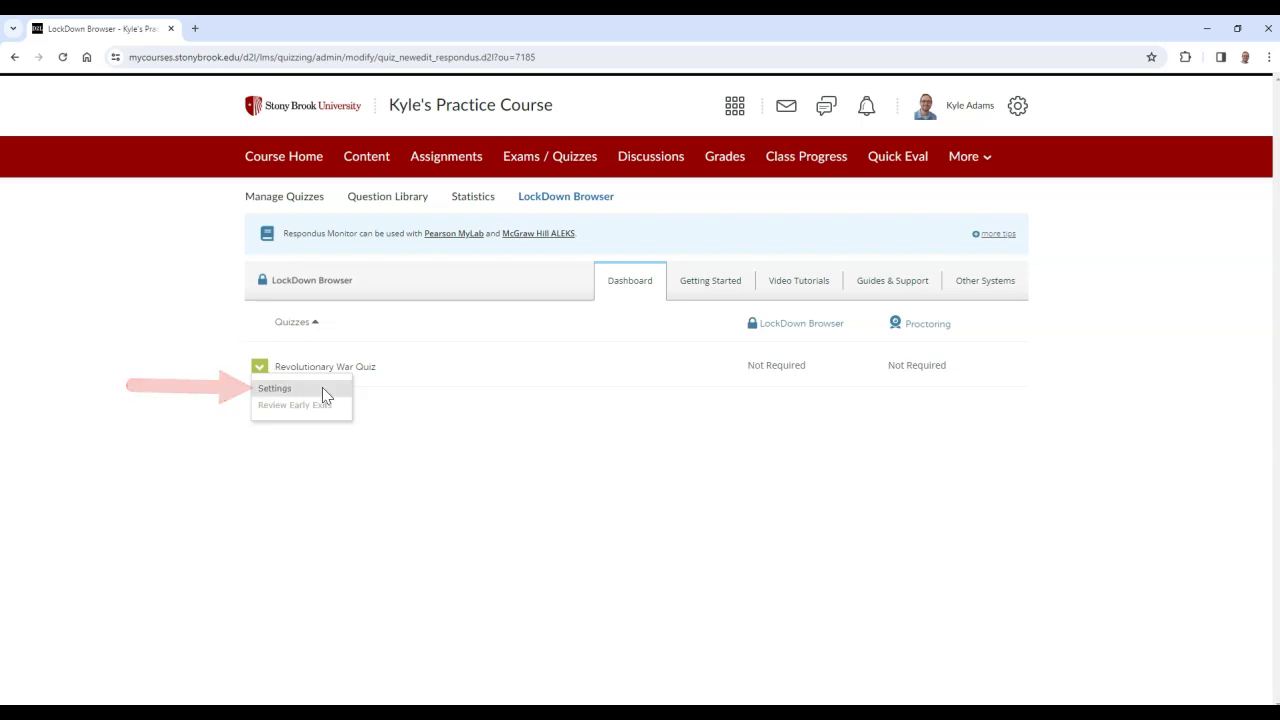
{"action": "left_click", "coordinate": [322, 389]}
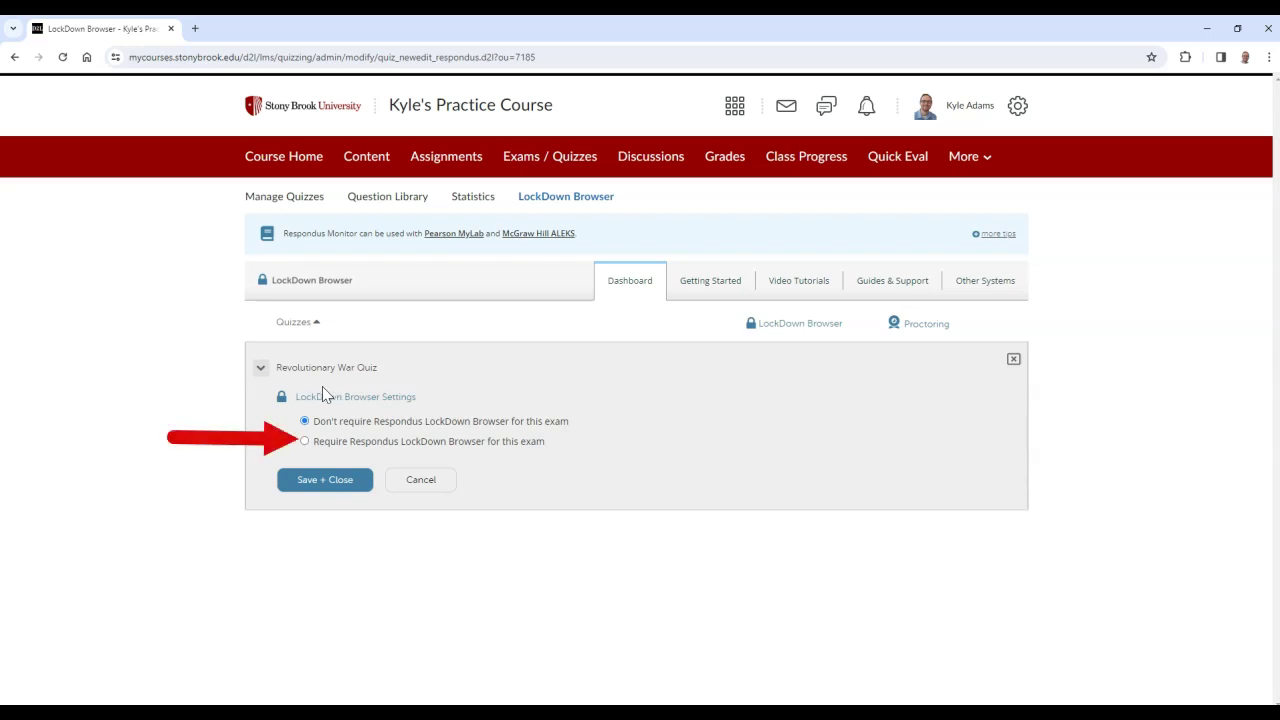
{"action": "left_click", "coordinate": [304, 441]}
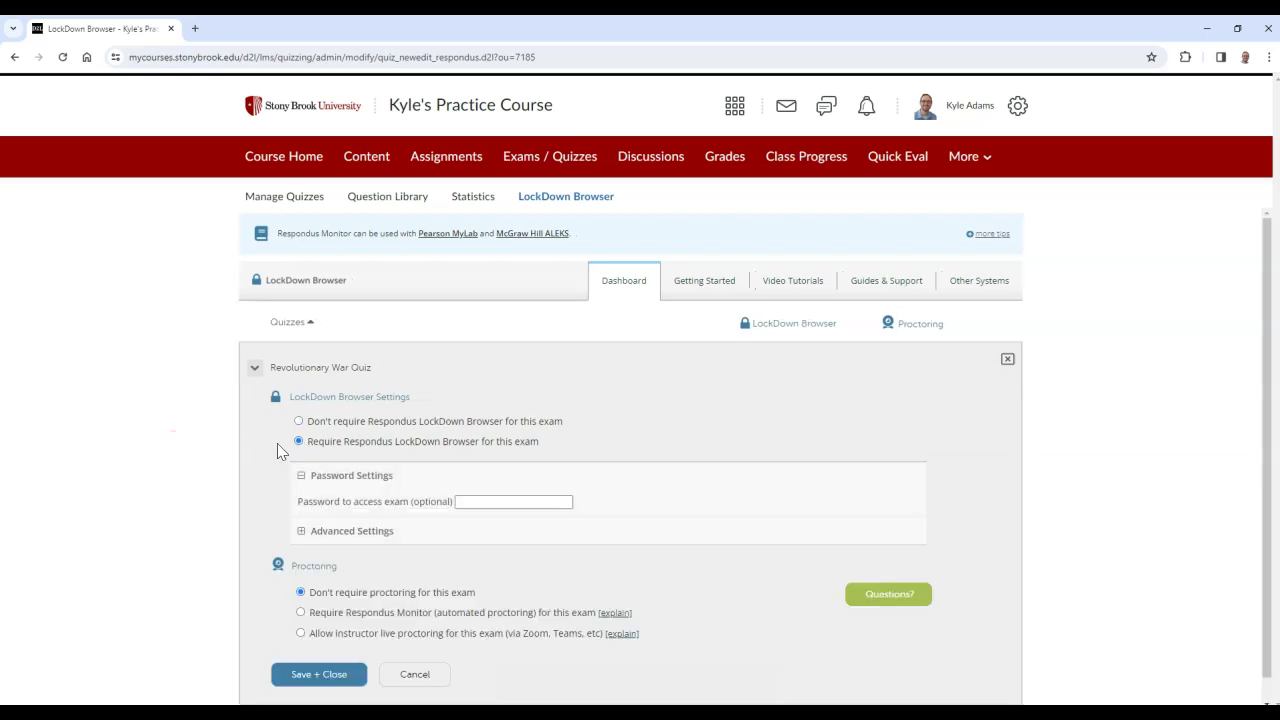